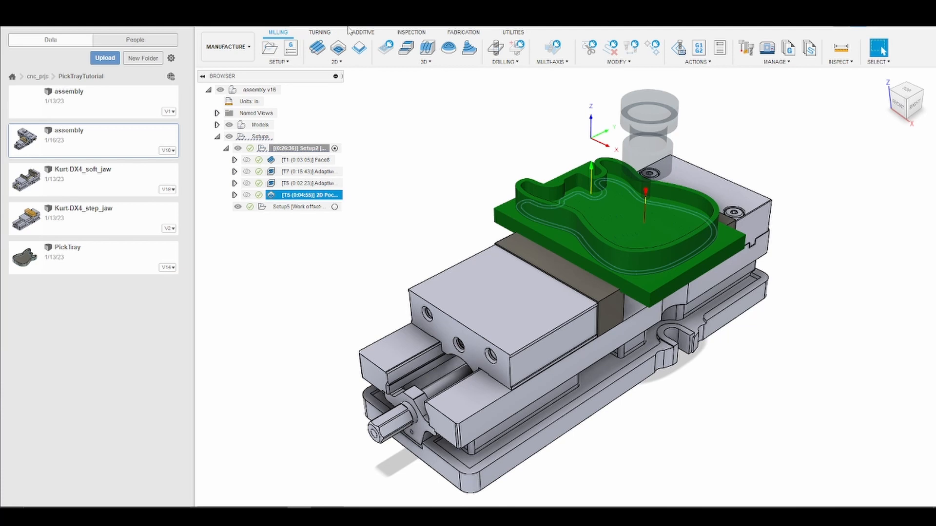
Step: Start a 2D Contour operation using tool 5, the 1/4" 3-flute flat end mill from the 770m+ library
left_click(354, 65)
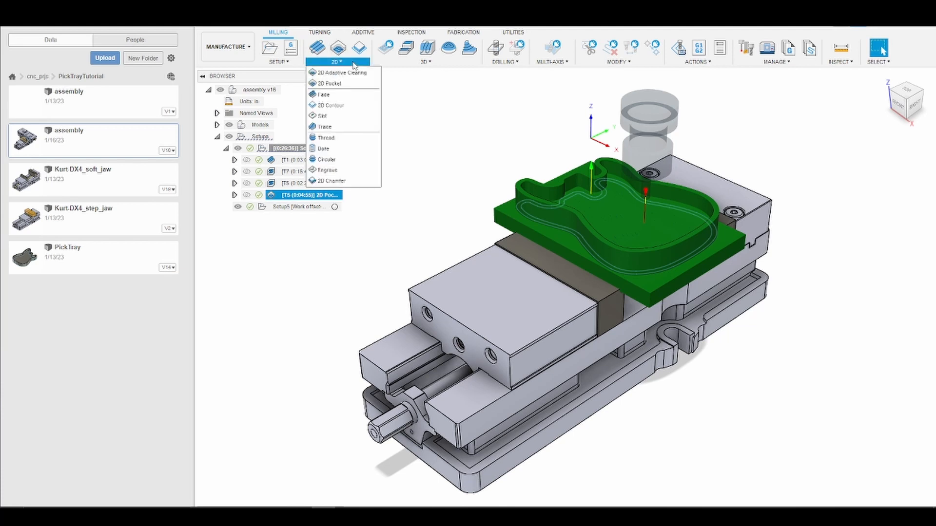
left_click(347, 108)
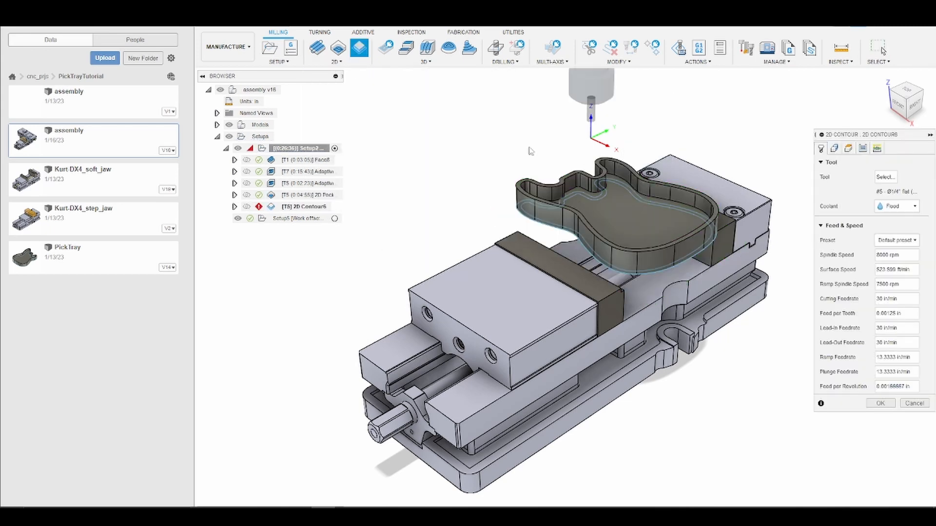
left_click(883, 178)
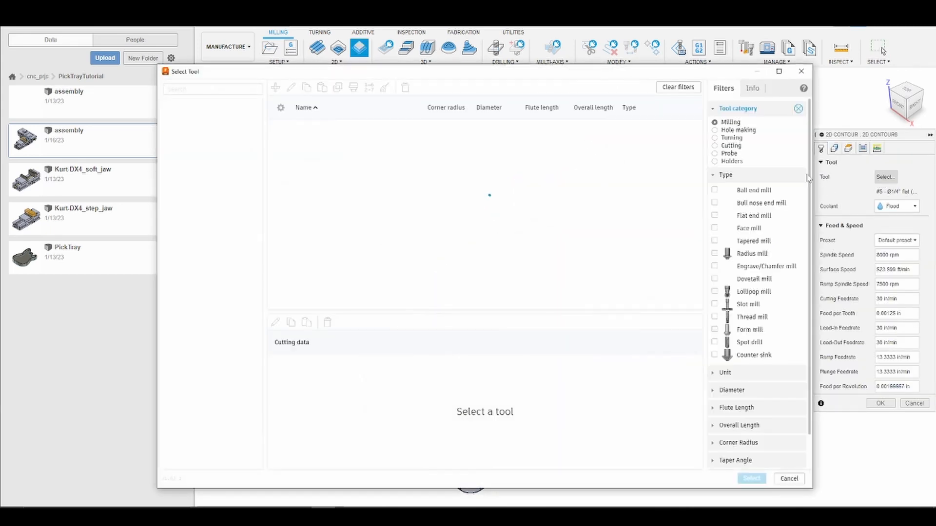
left_click(212, 191)
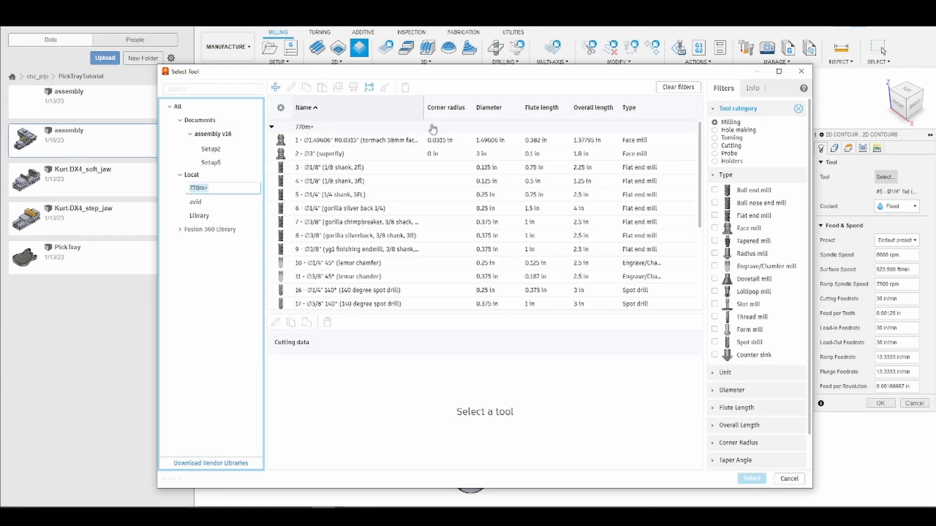
left_click(381, 195)
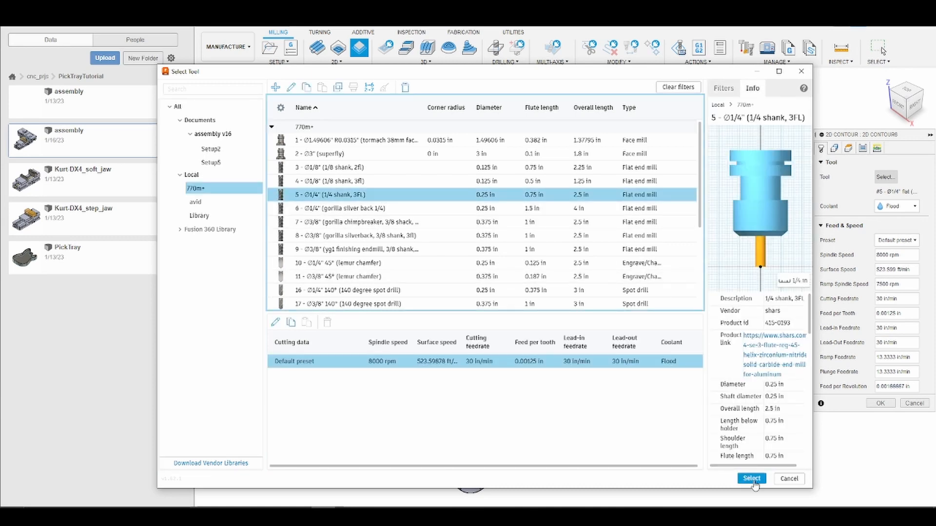
left_click(751, 479)
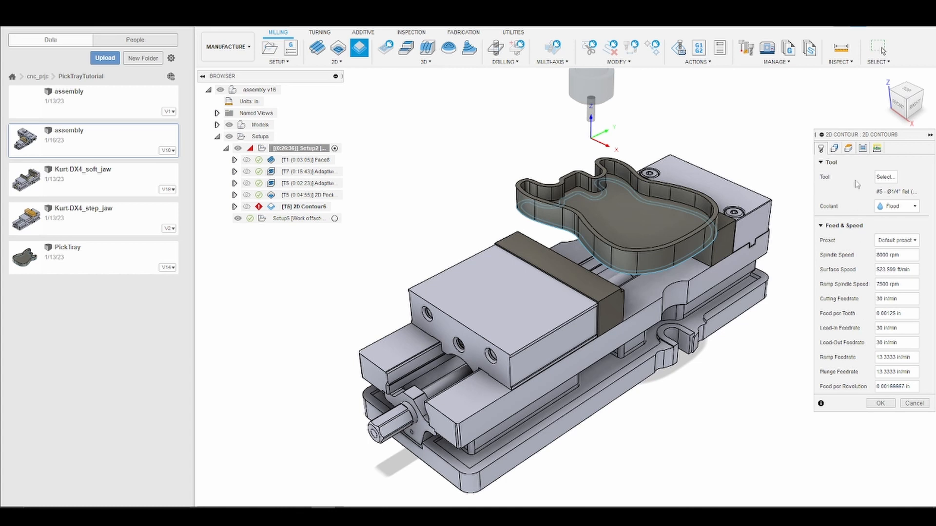
Step: Select the bottom outer edge of the guitar-shaped tray as the contour to machine
left_click(834, 148)
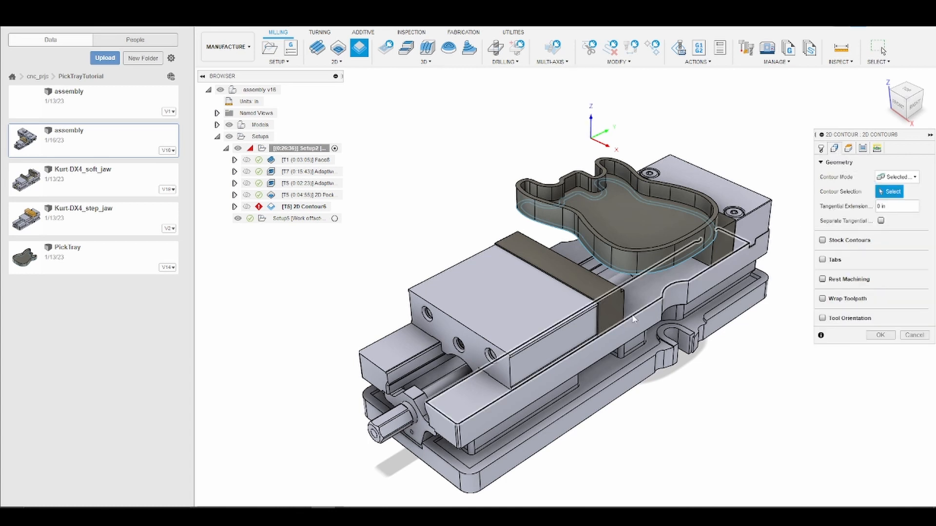
left_click(629, 276)
scroll(629, 277, "up", 3)
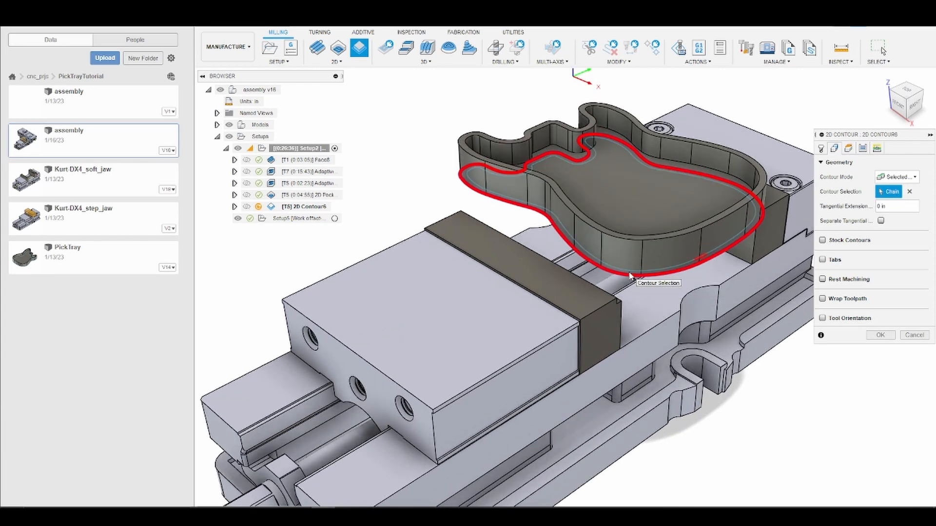
scroll(629, 276, "up", 1)
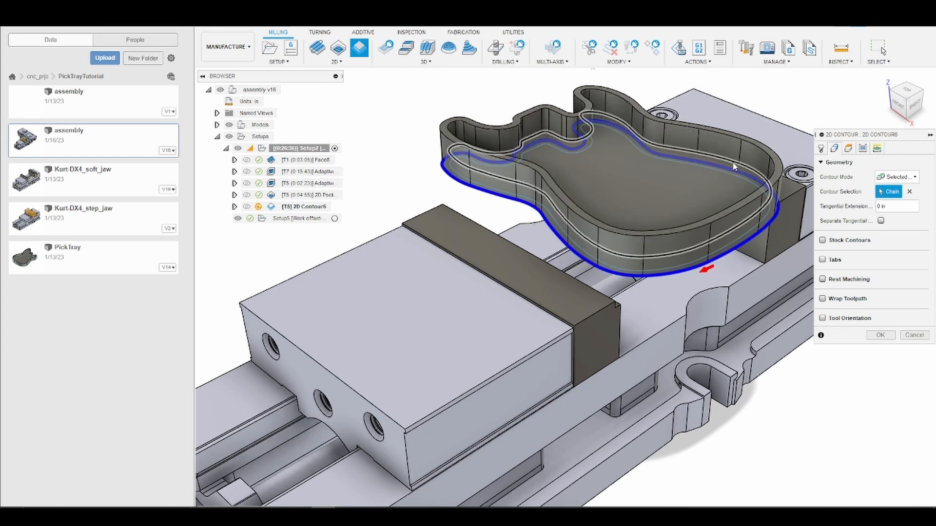
Step: Reference the contour's top, feed, retract and clearance heights from Model top
left_click(848, 148)
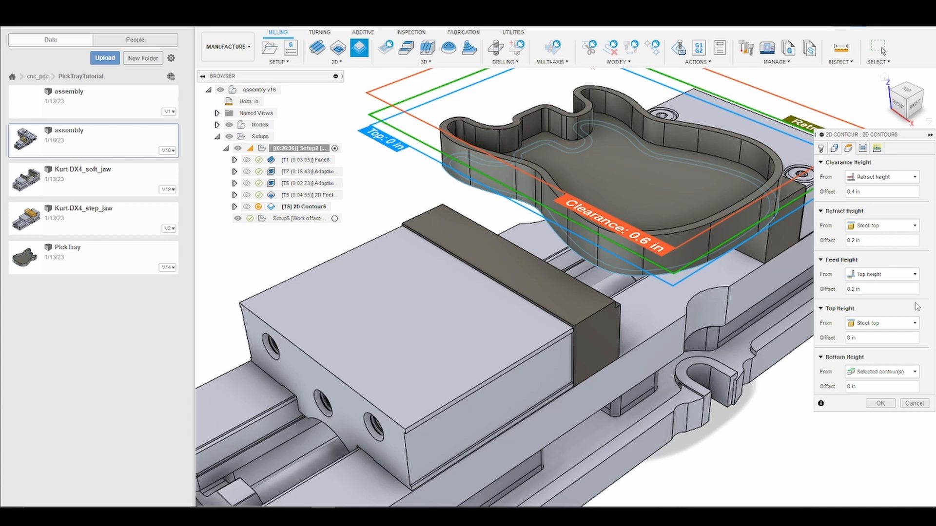
left_click(888, 323)
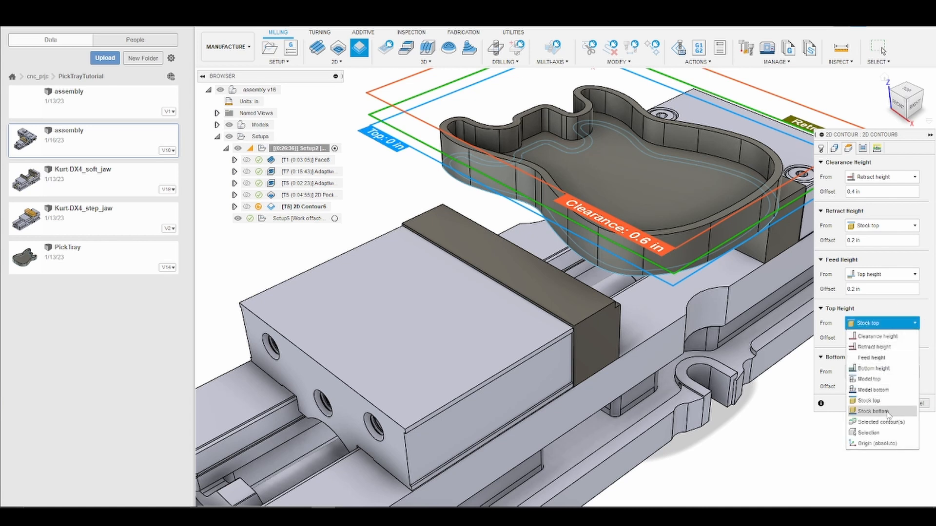
left_click(869, 379)
left_click(883, 278)
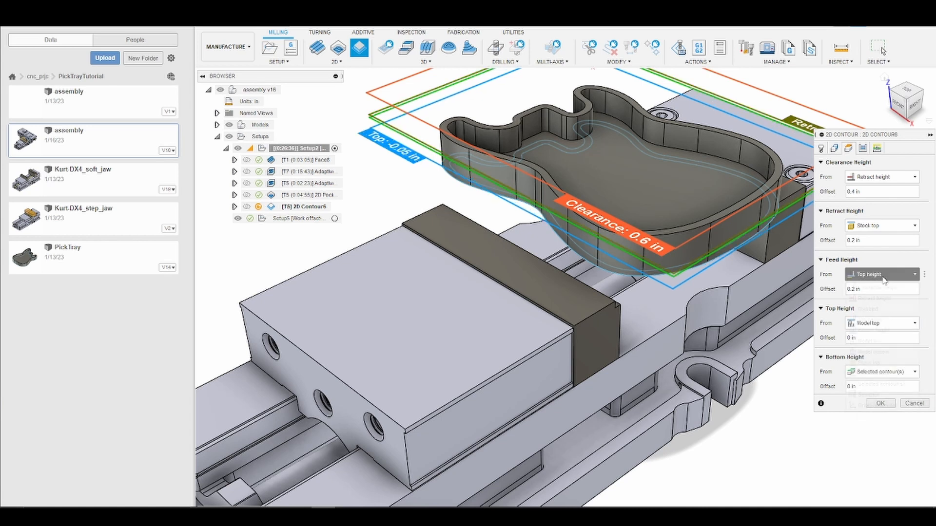
left_click(885, 341)
left_click(878, 226)
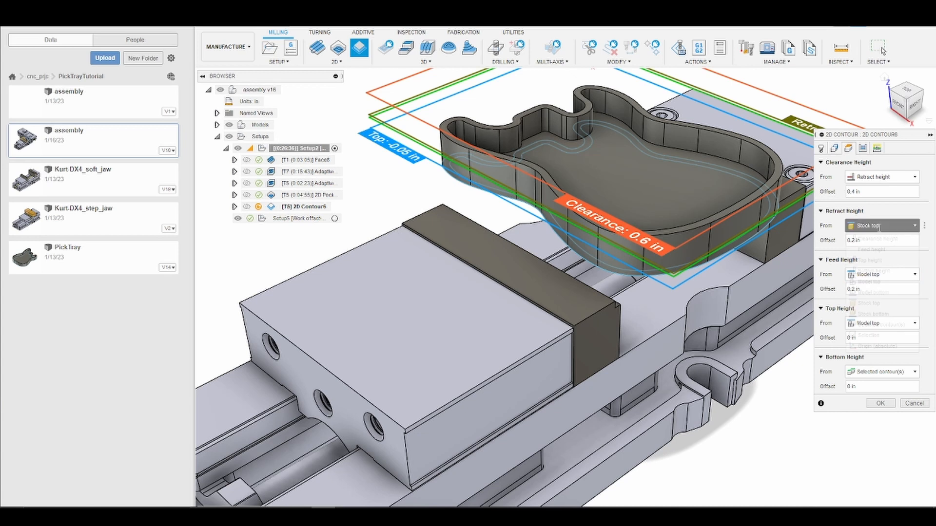
left_click(886, 283)
left_click(883, 177)
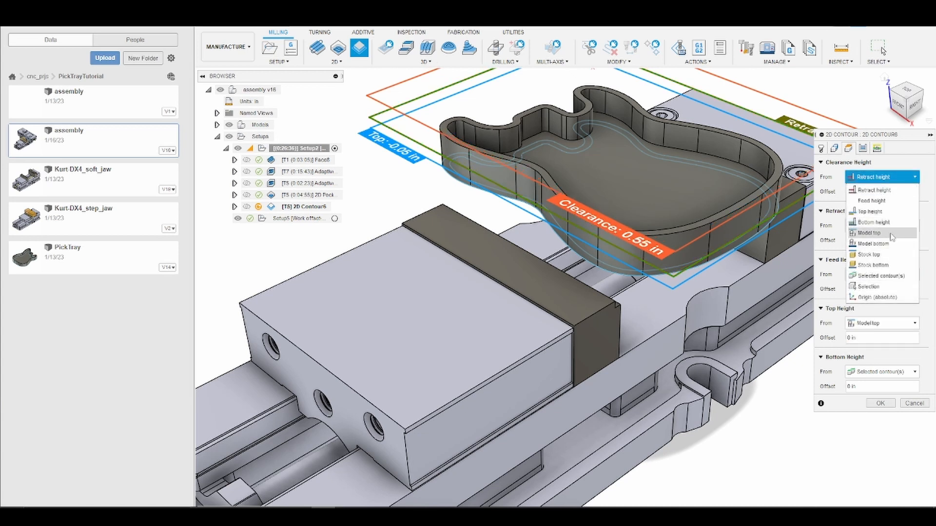
left_click(891, 234)
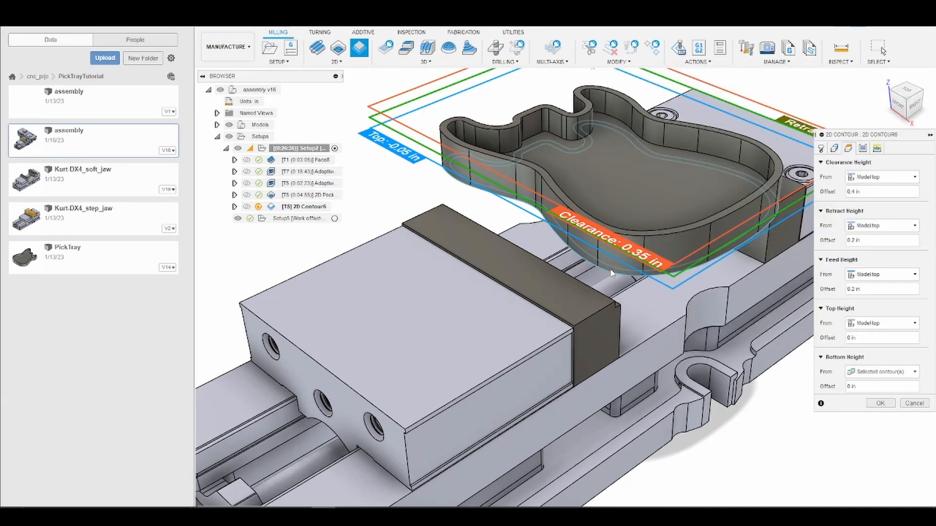
Step: Set the contour's compensation type to Wear and its finishing overlap to .05 in
left_click(862, 149)
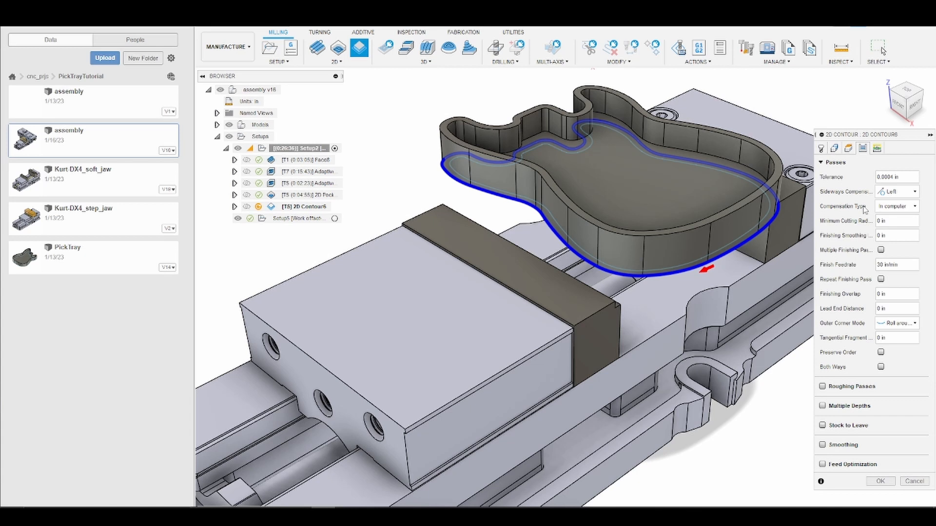
left_click(897, 206)
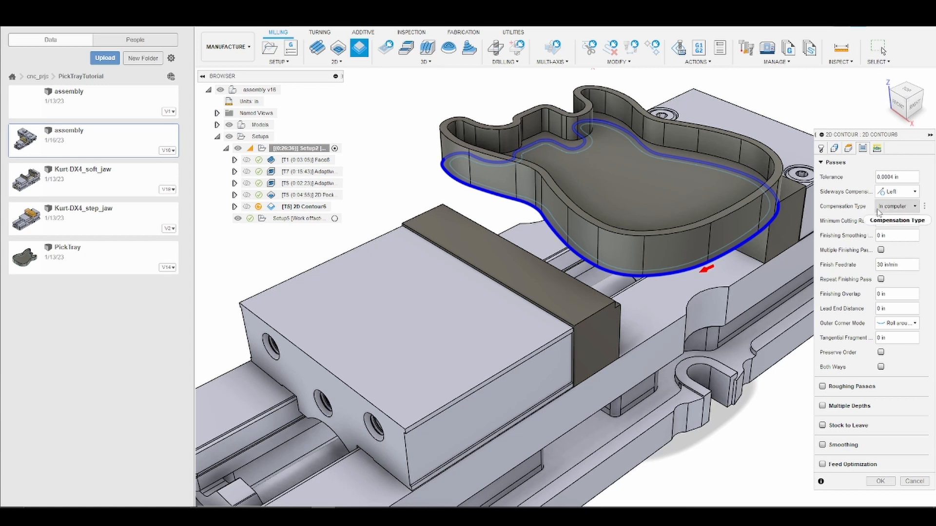
left_click(895, 244)
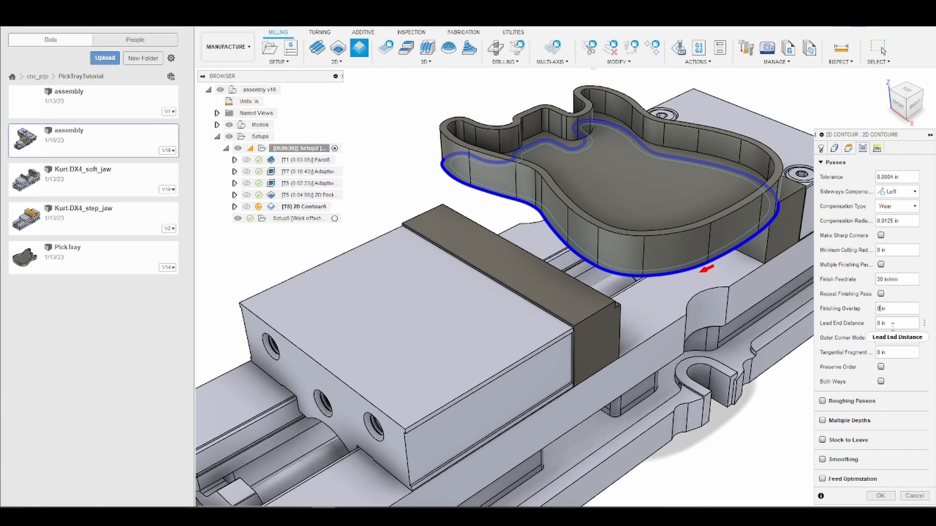
mouse_move(892, 325)
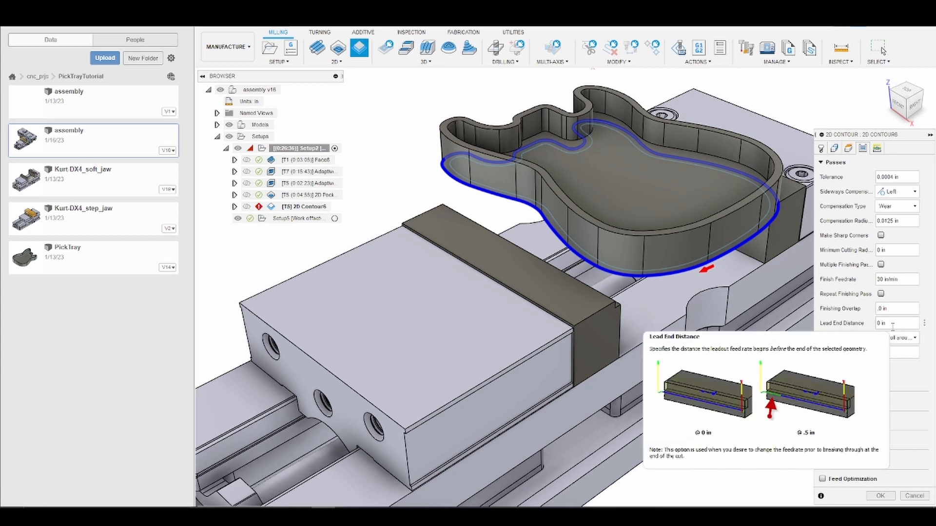
type("5")
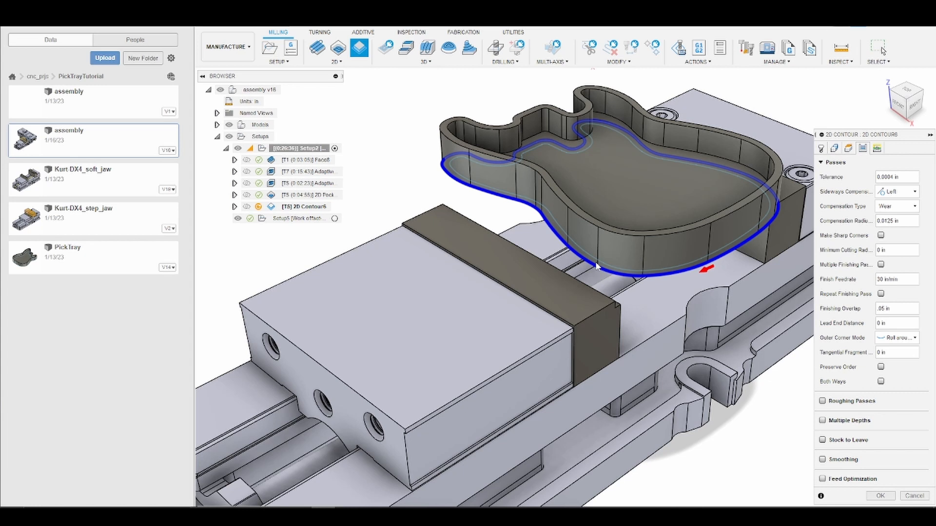
Step: Enable Smoothing and Feed Optimization for the contour passes
left_click(823, 461)
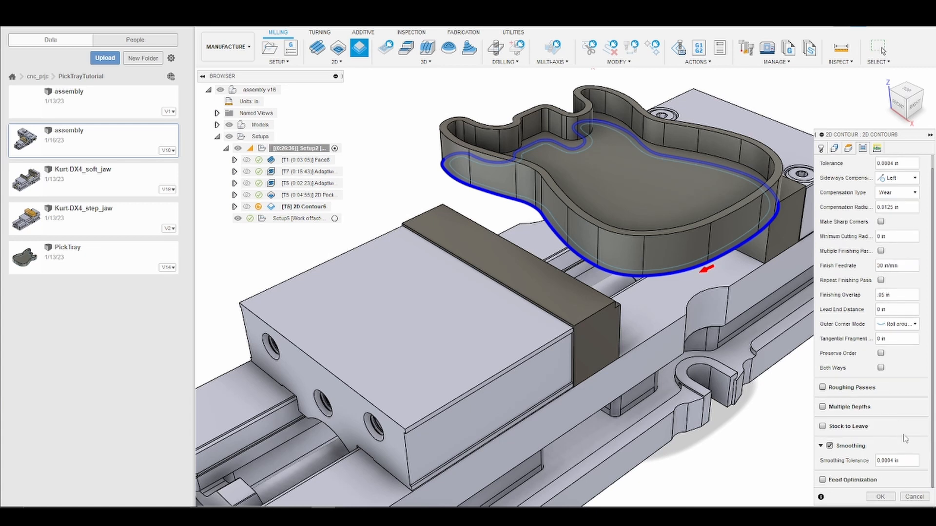
left_click(823, 481)
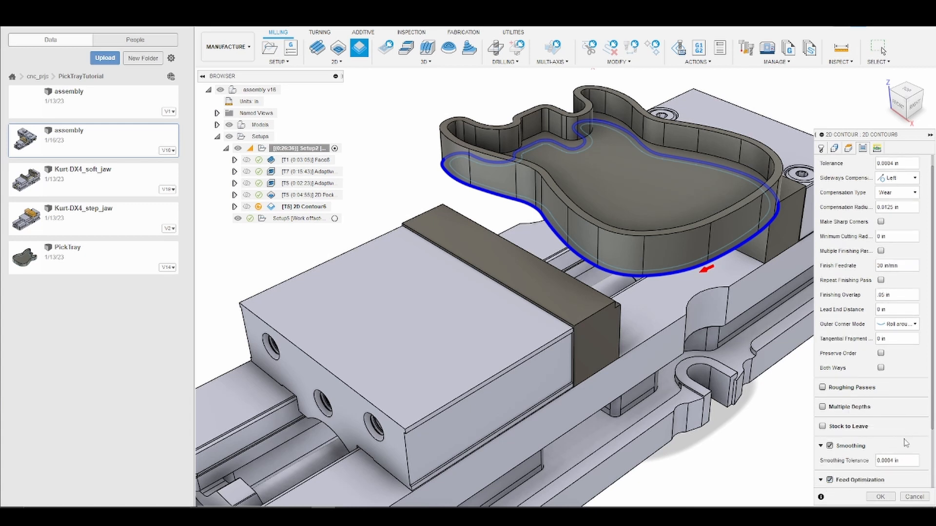
scroll(926, 419, "down", 1)
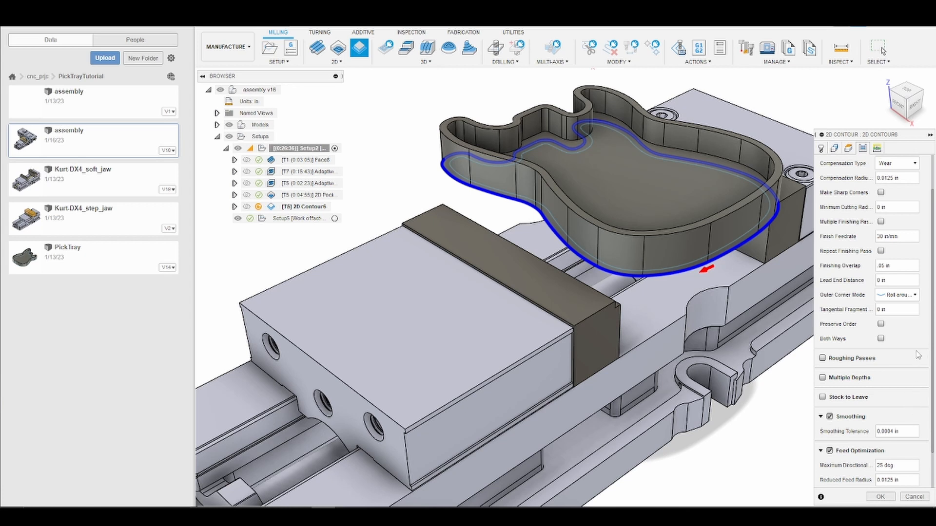
Step: Set the contour's lead-in sweep angle to 45 deg and generate the toolpath
left_click(876, 150)
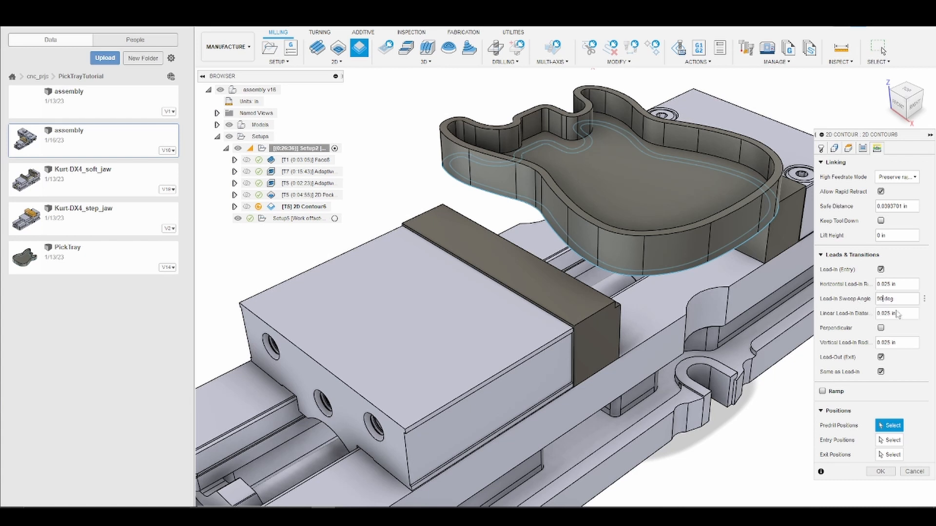
key("BackSpace")
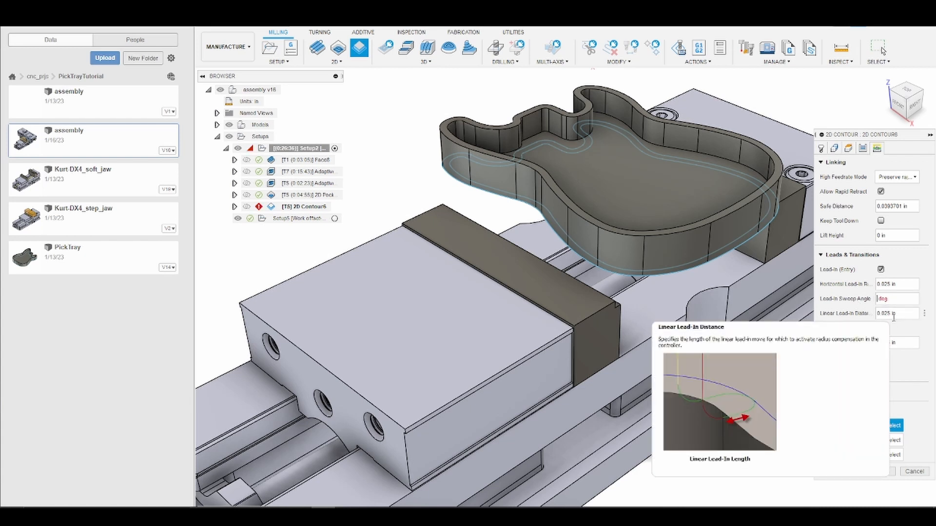
type("45")
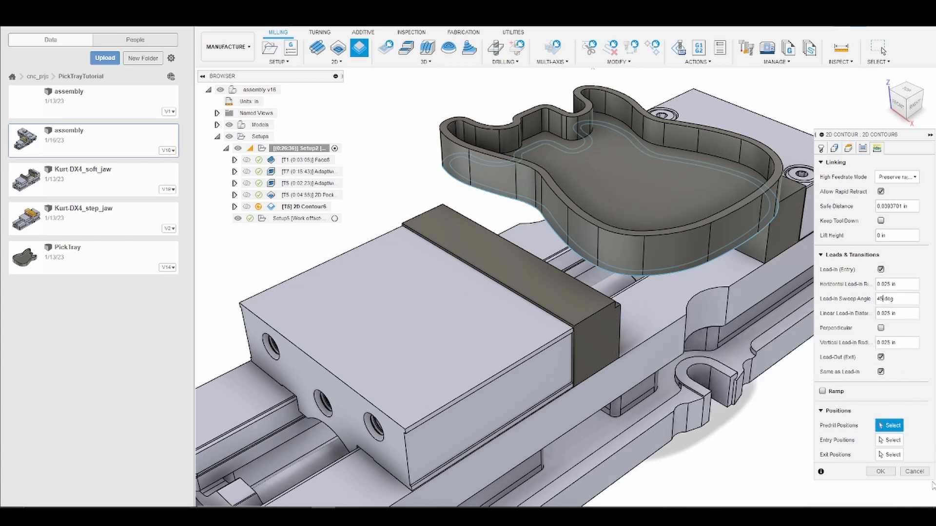
left_click(880, 472)
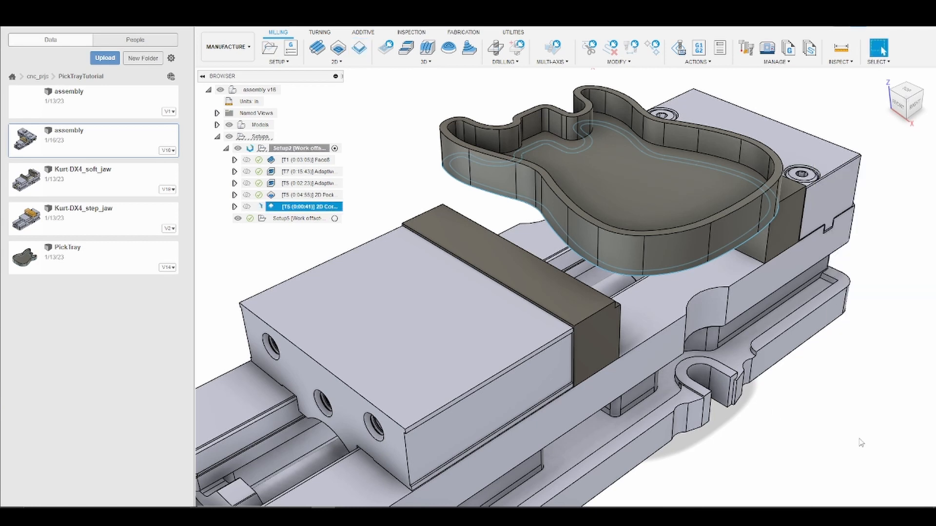
Step: Simulate the new 2D Contour toolpath on the stock
right_click(314, 209)
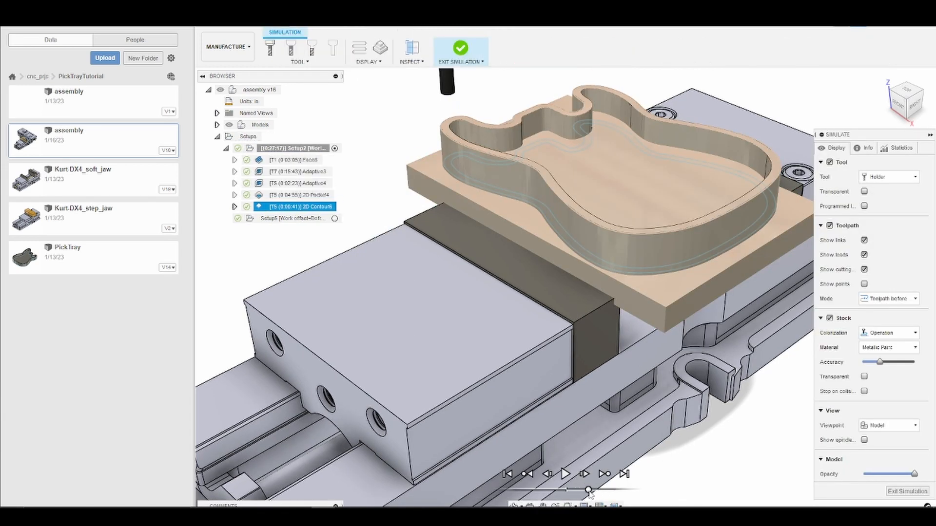
left_click(565, 474)
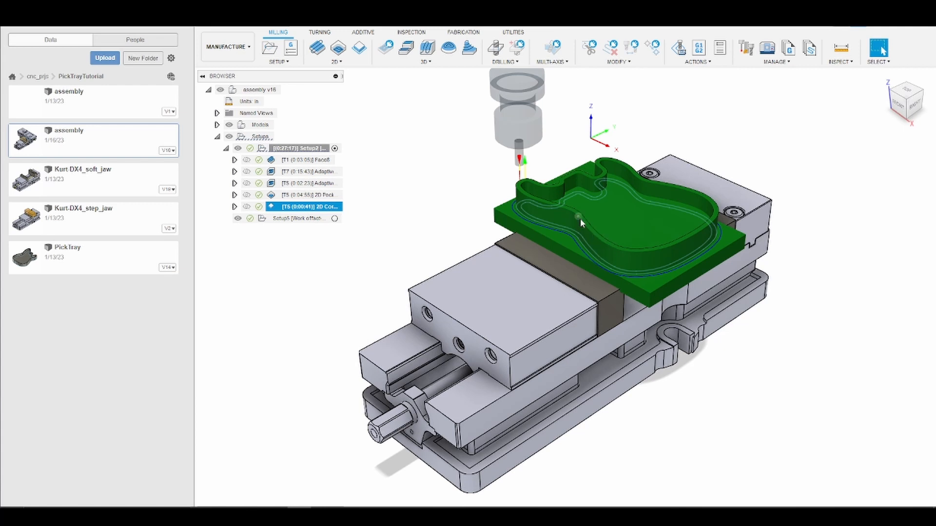
Step: Start a 2D Chamfer operation with tool 10, the 1/4" 45° lemur chamfer from the 770m+ library
left_click(336, 61)
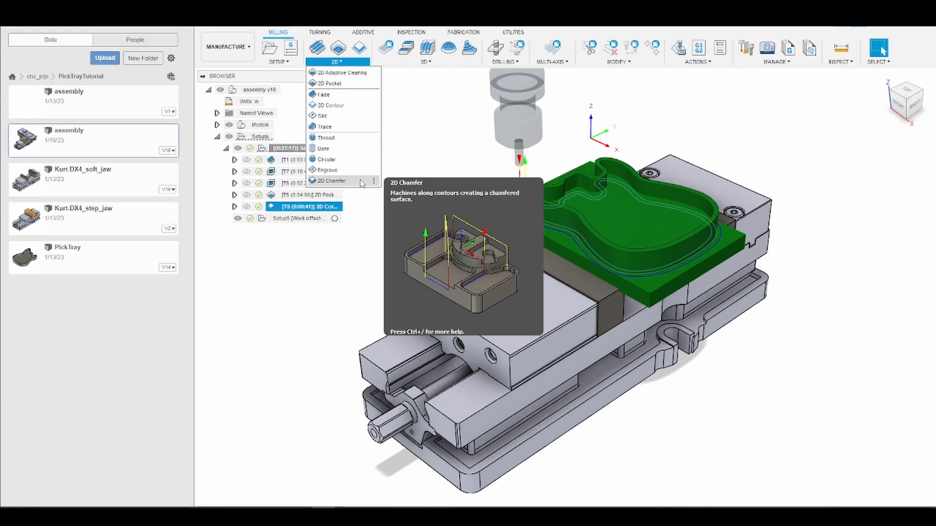
left_click(331, 181)
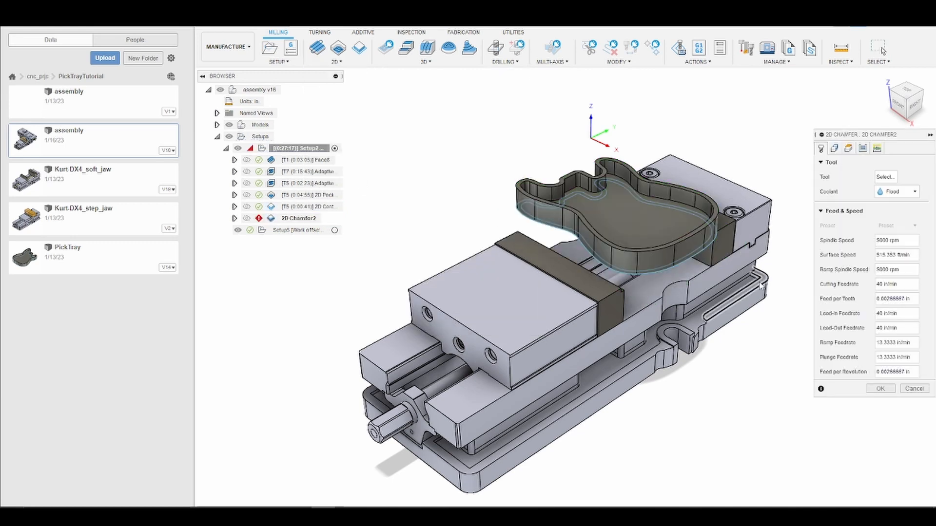
left_click(885, 177)
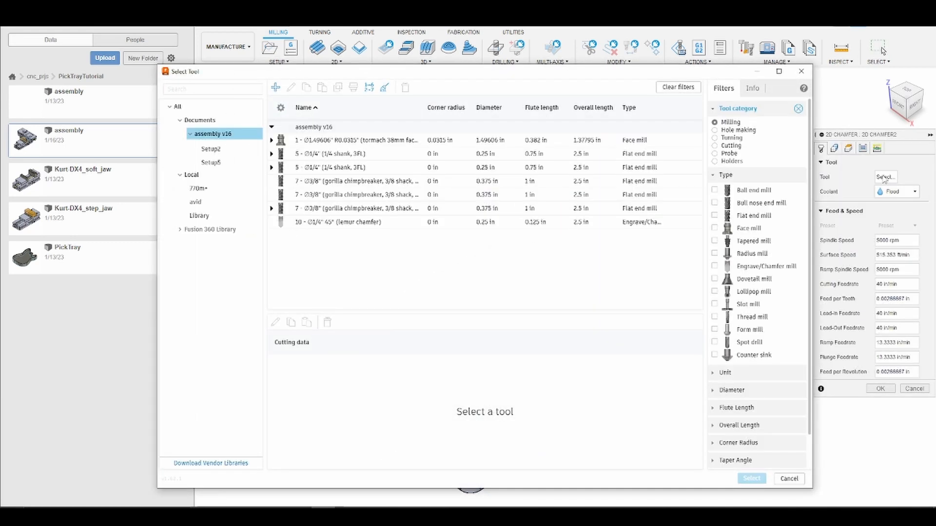
left_click(200, 188)
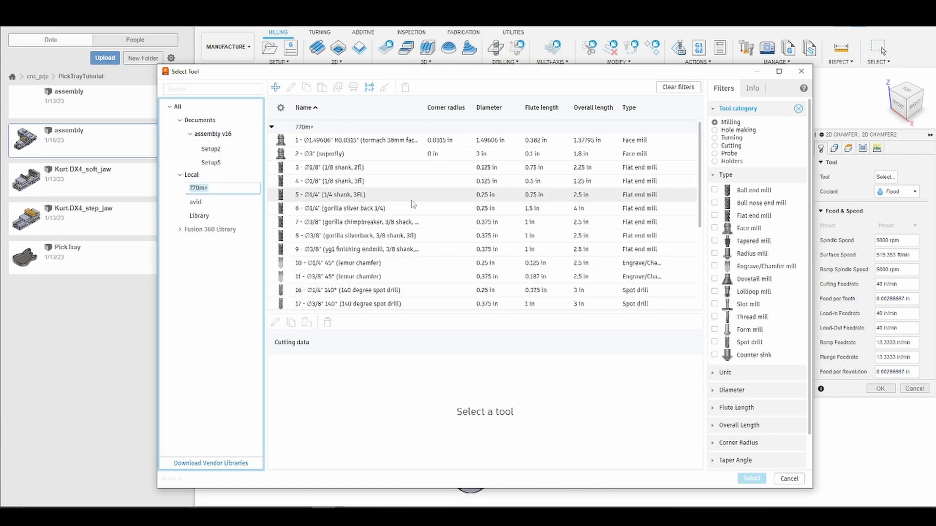
scroll(422, 204, "down", 2)
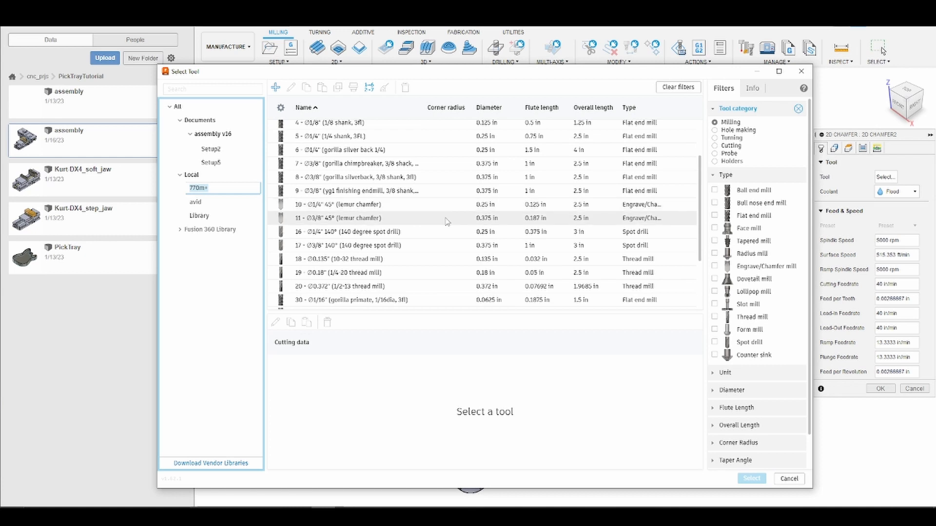
left_click(393, 208)
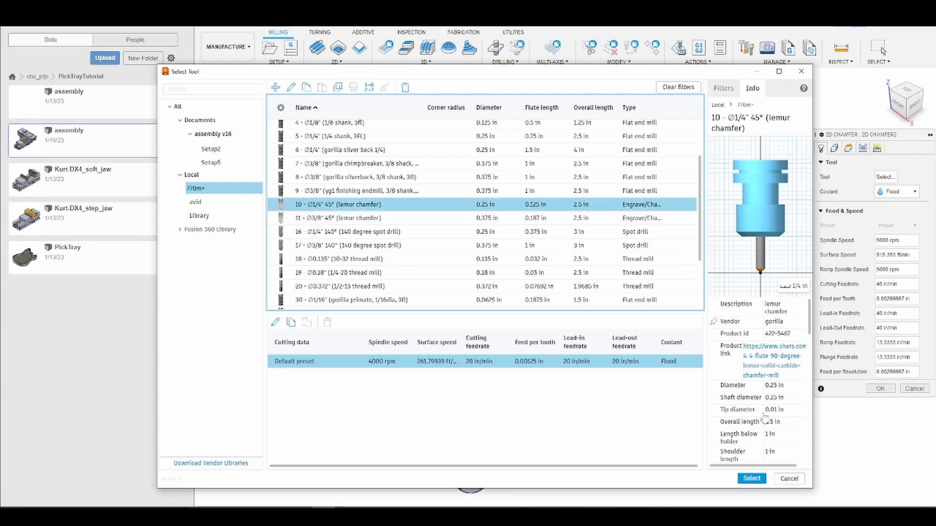
left_click(759, 482)
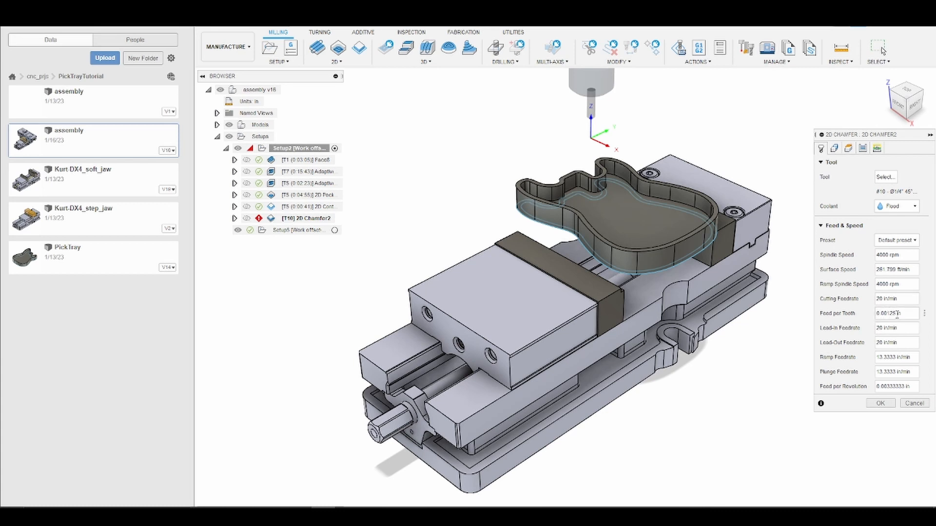
Step: Select the inner and outer edge loops of the guitar tray's top rim as the chamfer contours
left_click(835, 149)
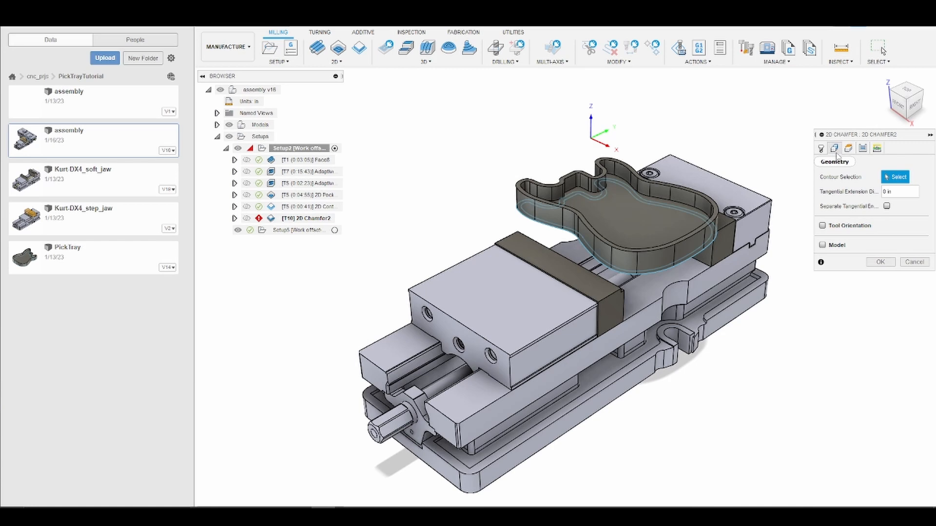
scroll(595, 236, "up", 6)
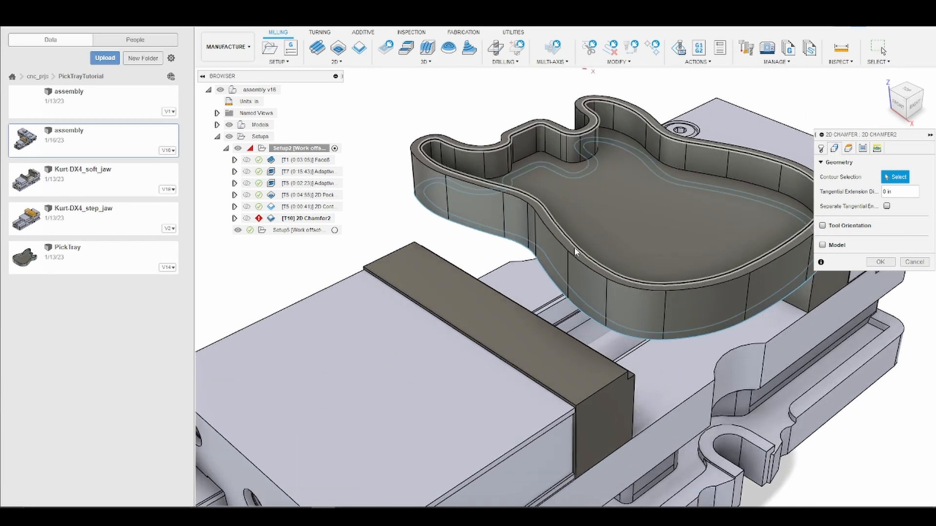
left_click(574, 253)
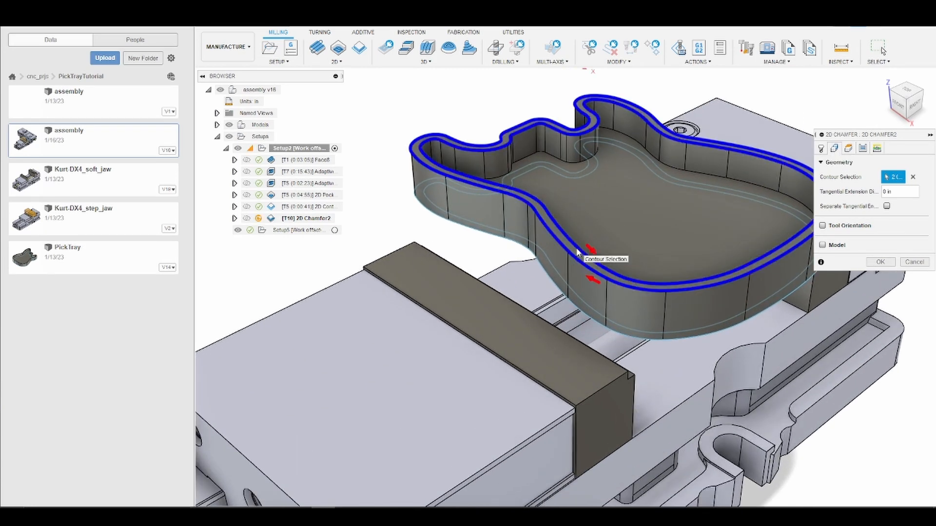
scroll(578, 252, "down", 2)
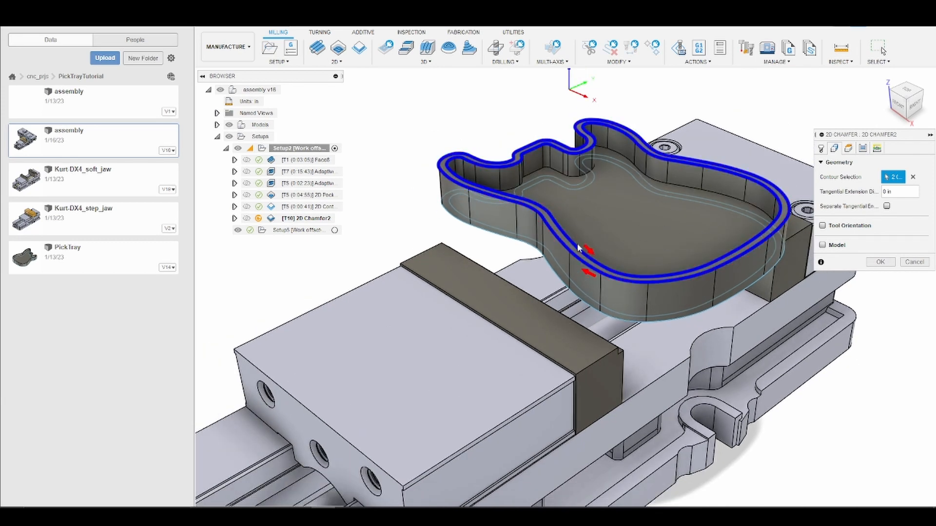
Step: Reference the chamfer's top, feed, retract and clearance heights from Model top
left_click(849, 149)
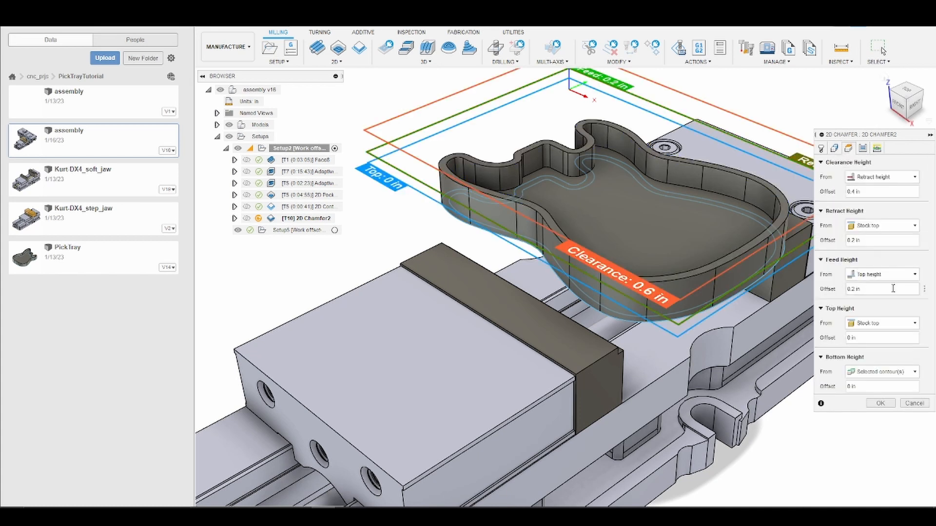
left_click(913, 324)
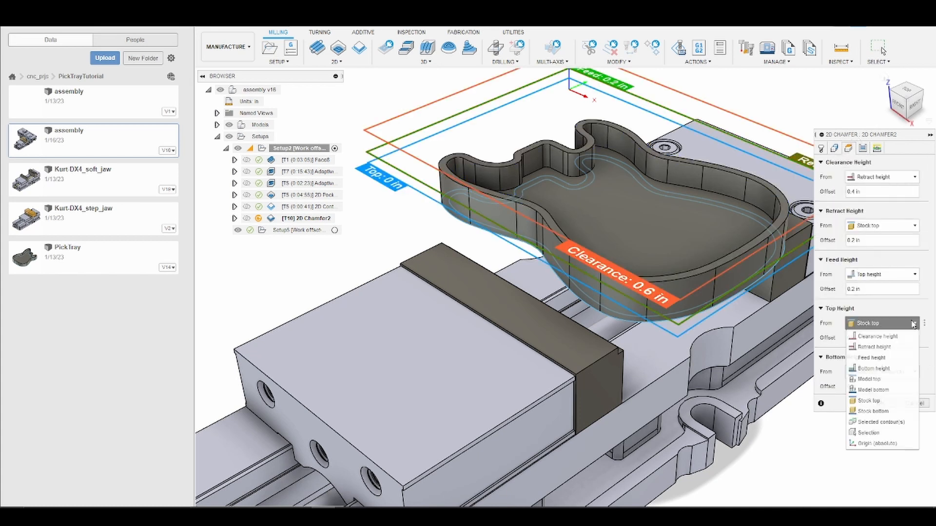
left_click(870, 380)
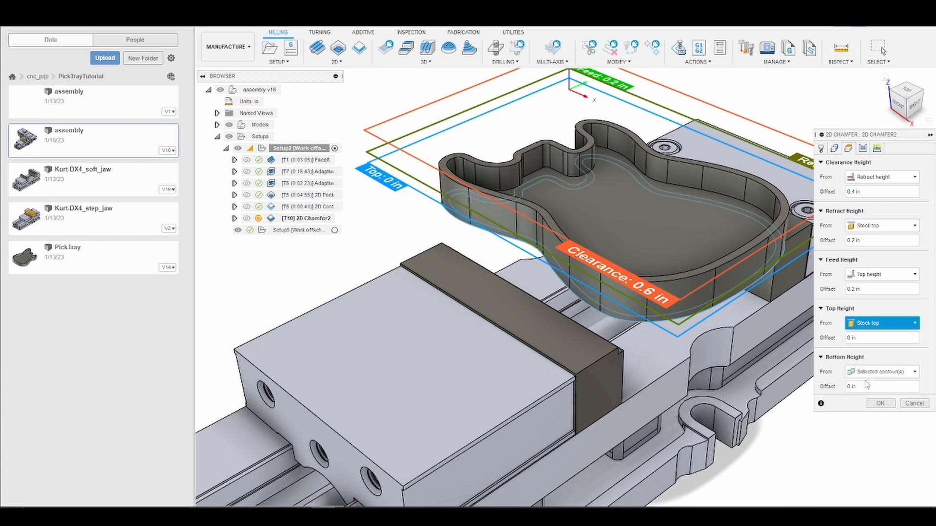
left_click(880, 275)
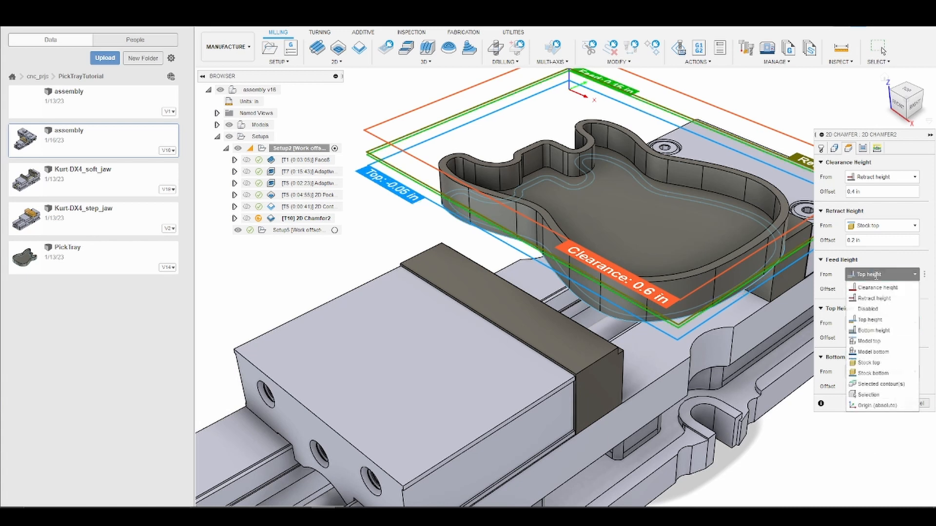
left_click(892, 341)
left_click(882, 225)
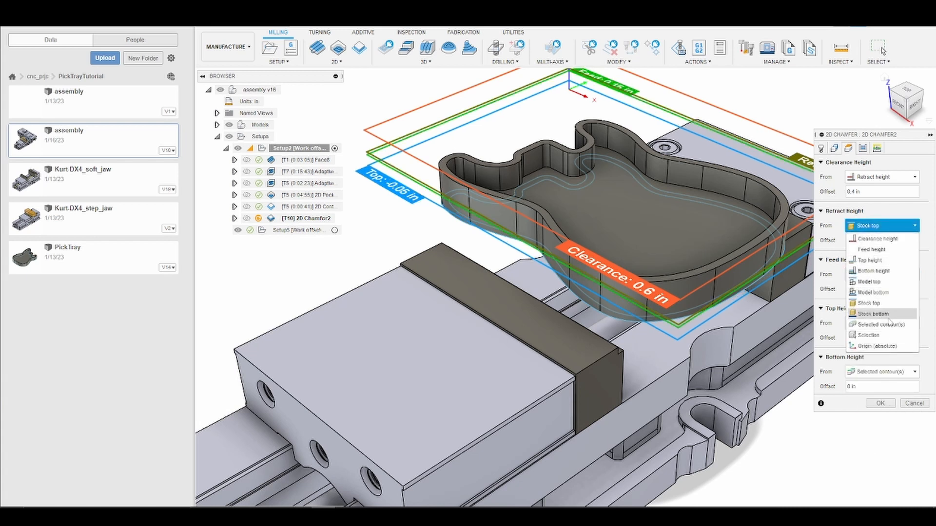
left_click(869, 281)
left_click(873, 177)
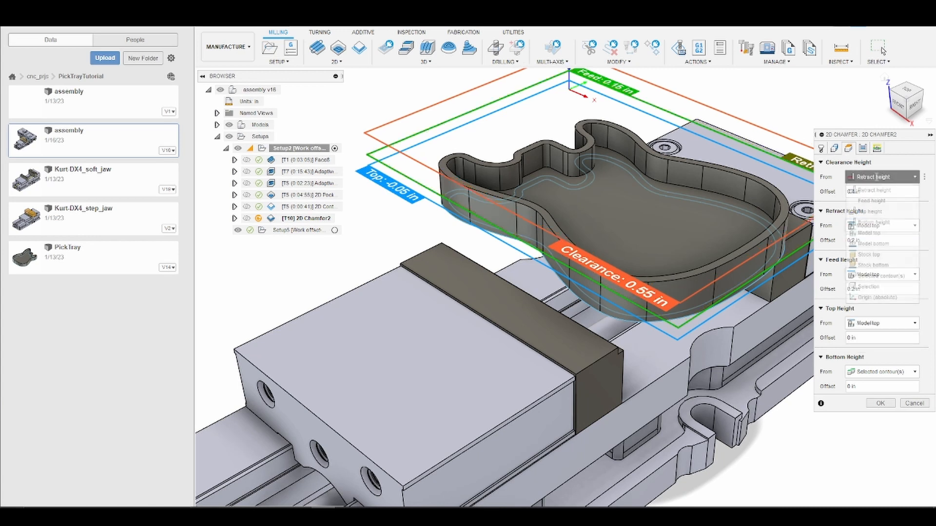
left_click(868, 233)
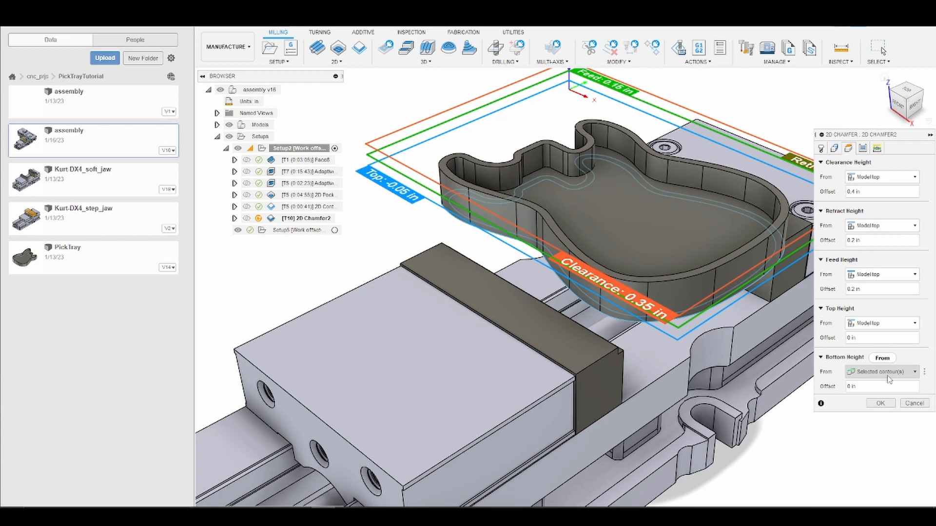
mouse_move(889, 379)
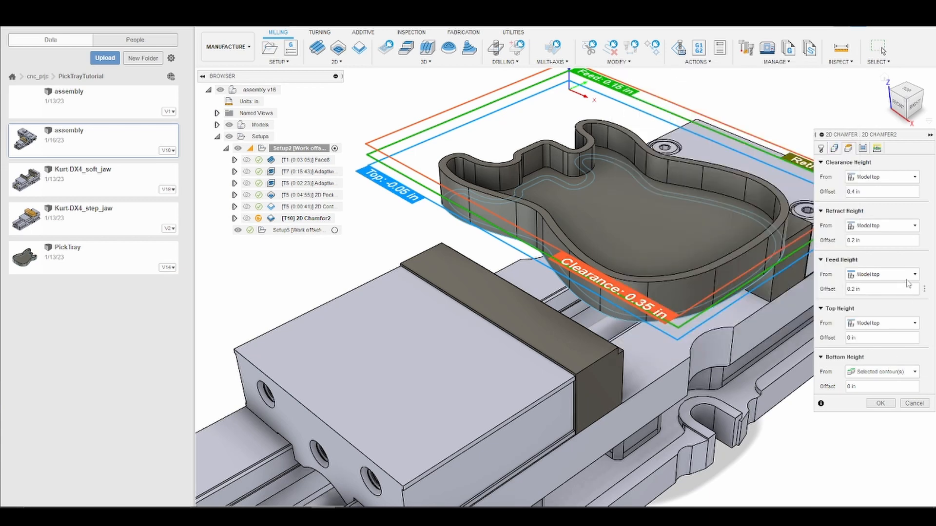
Step: Set the chamfer width to .015 in for the 2D Chamfer passes
left_click(862, 148)
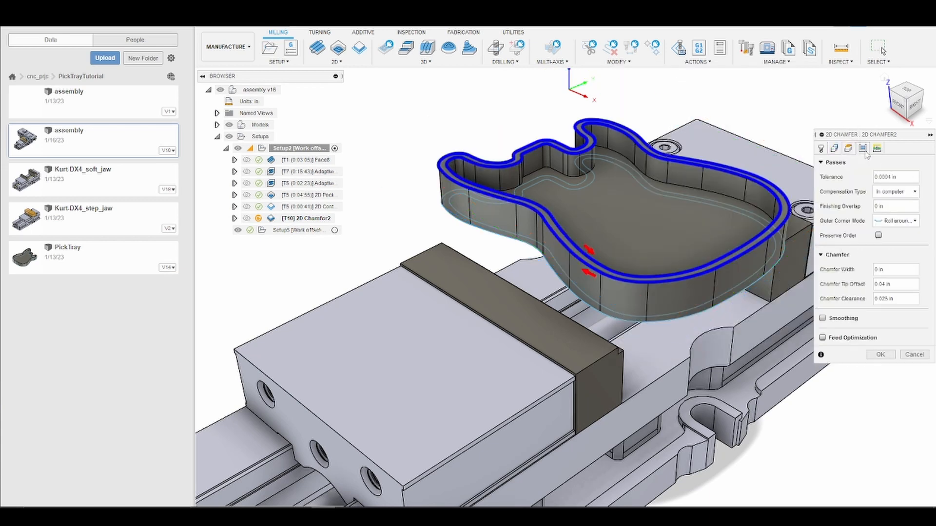
left_click(877, 269)
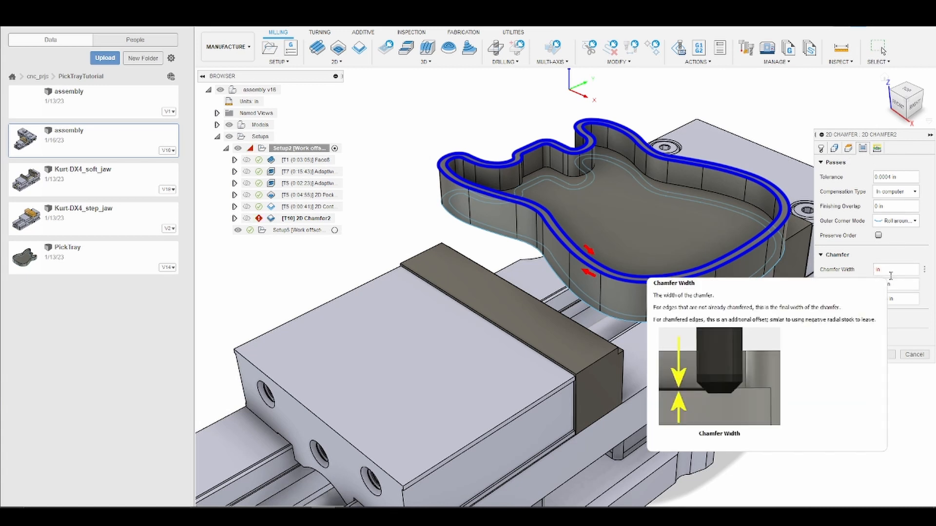
type(".015")
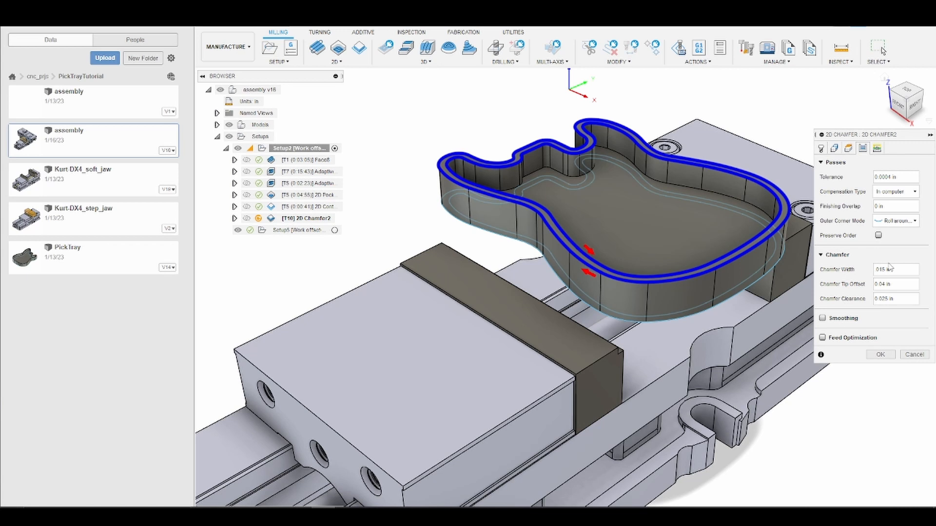
left_click(903, 272)
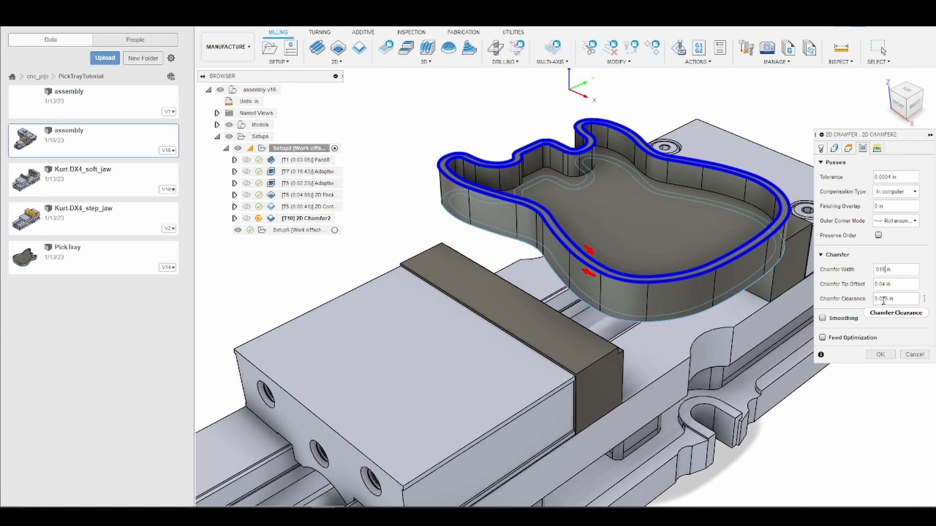
mouse_move(883, 301)
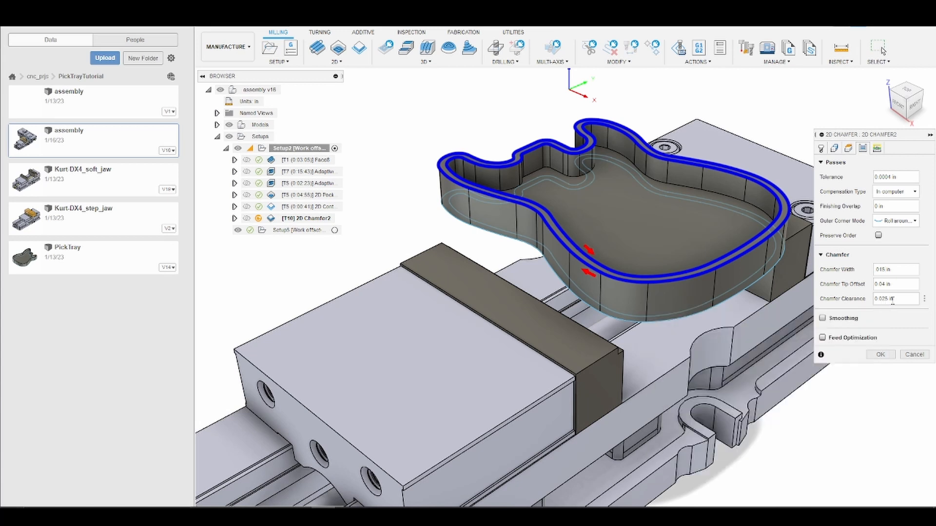
Step: Enable Smoothing and Feed Optimization for the chamfer passes and generate the toolpath
left_click(823, 319)
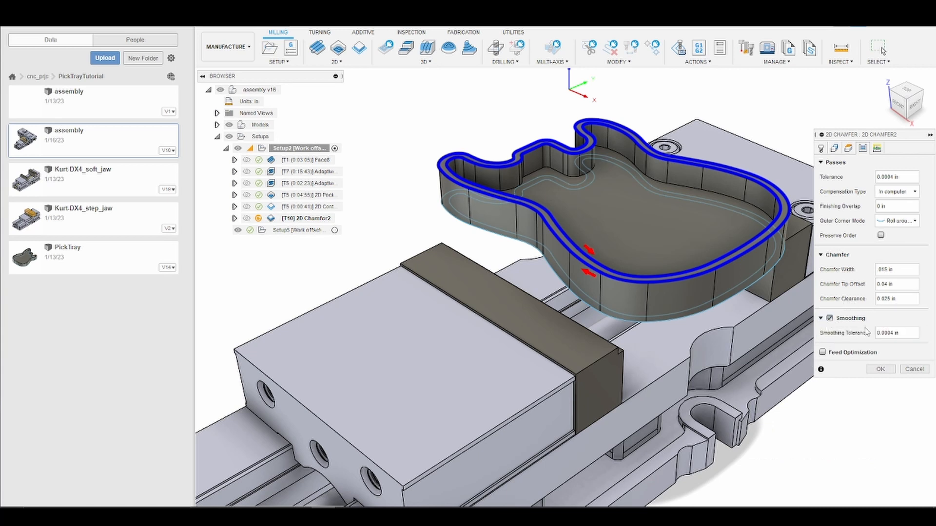
left_click(823, 352)
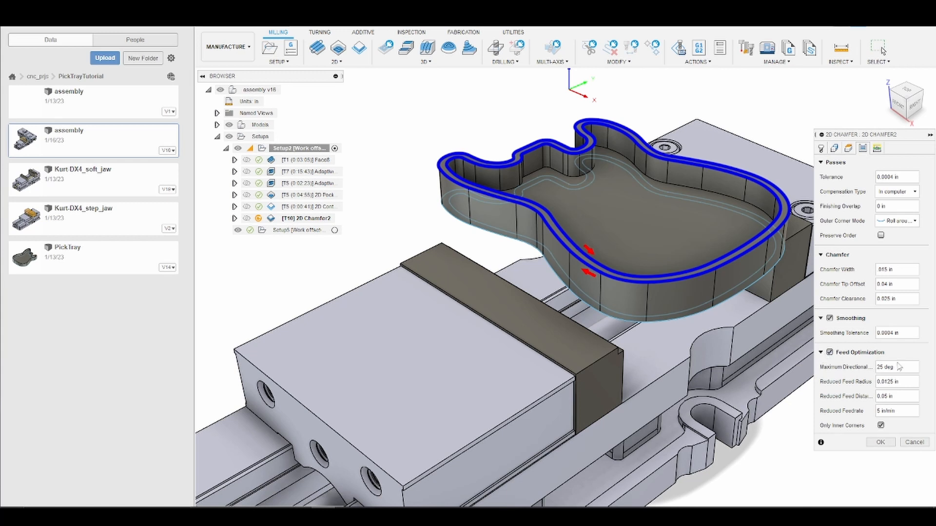
left_click(876, 148)
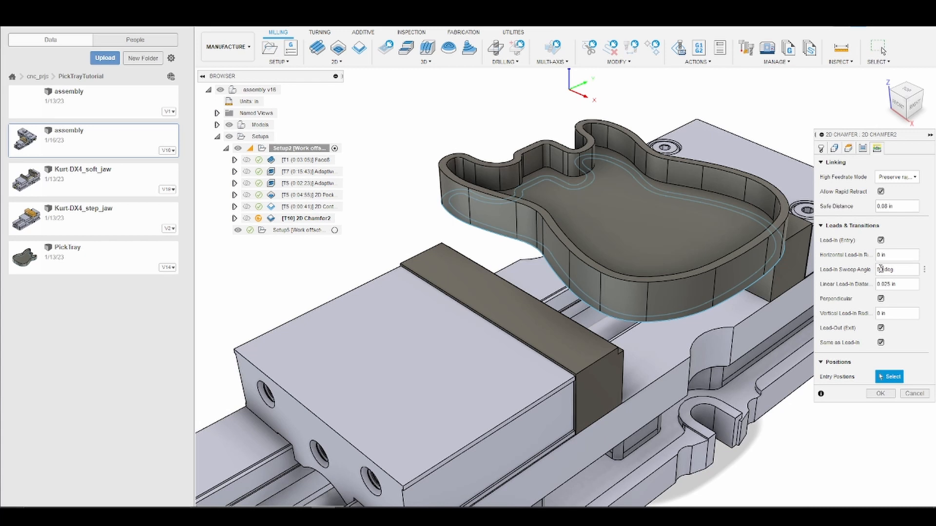
mouse_move(882, 269)
left_click(884, 398)
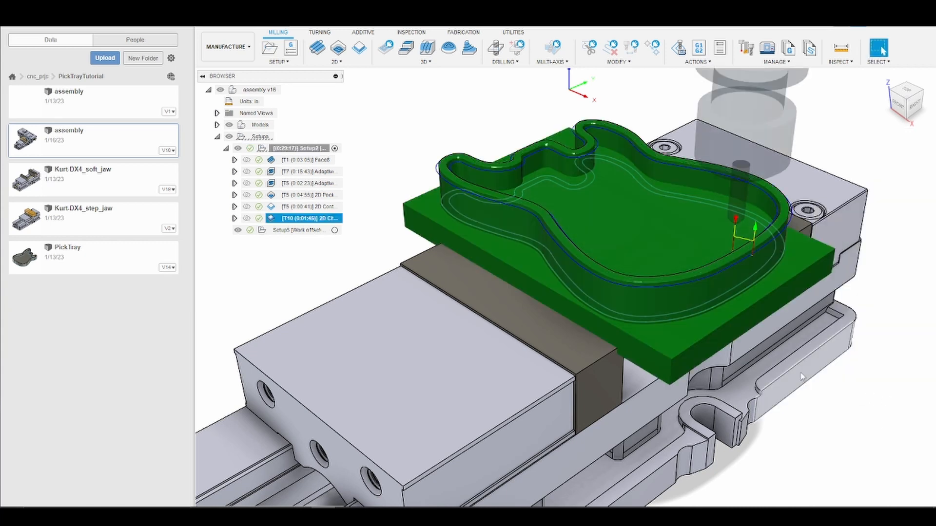
Step: Simulate the new 2D Chamfer toolpath on the stock, then exit the simulation
right_click(314, 220)
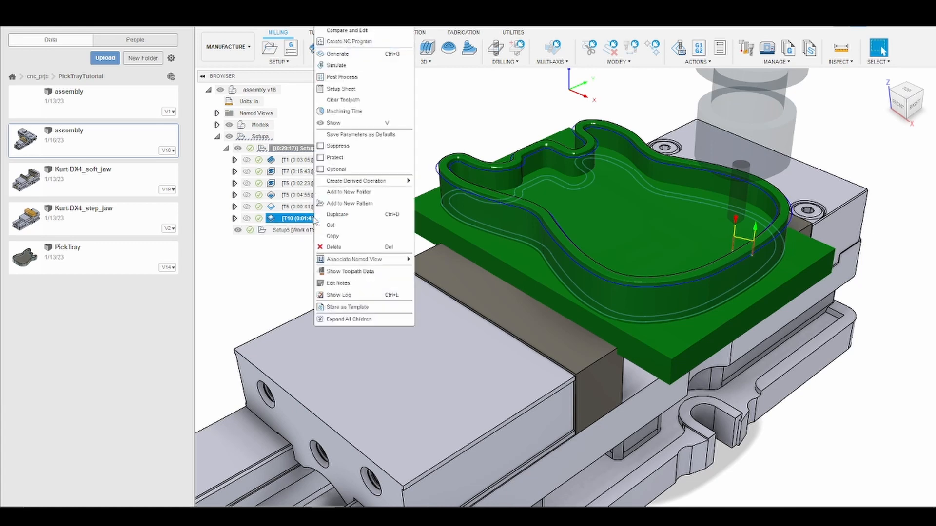
left_click(346, 65)
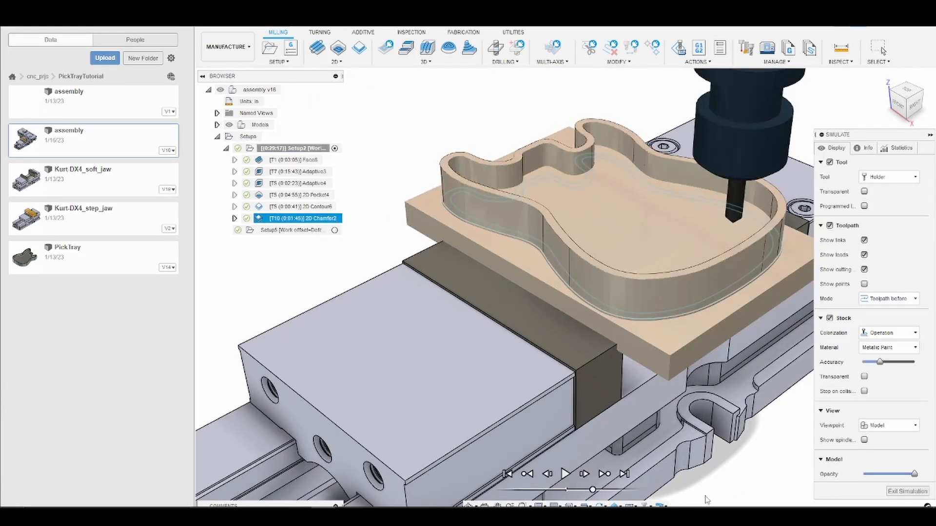
left_click(566, 475)
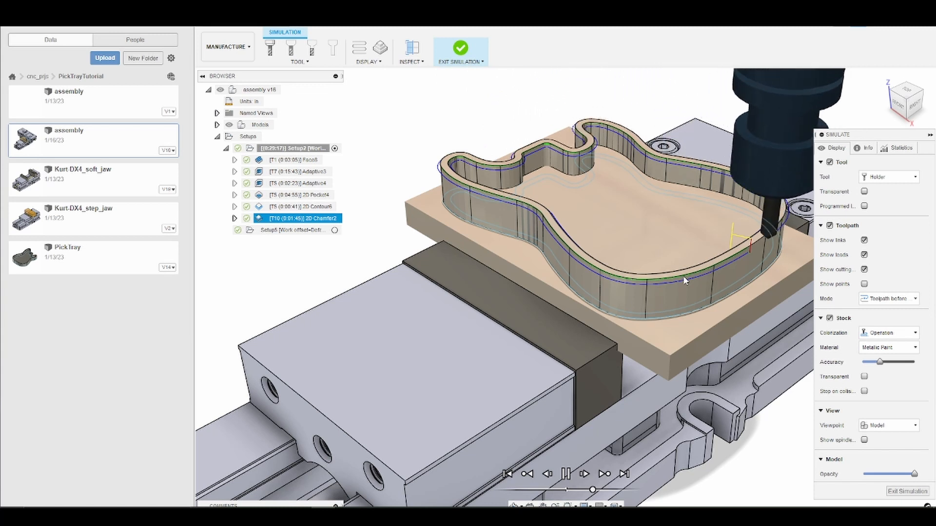
left_click(906, 492)
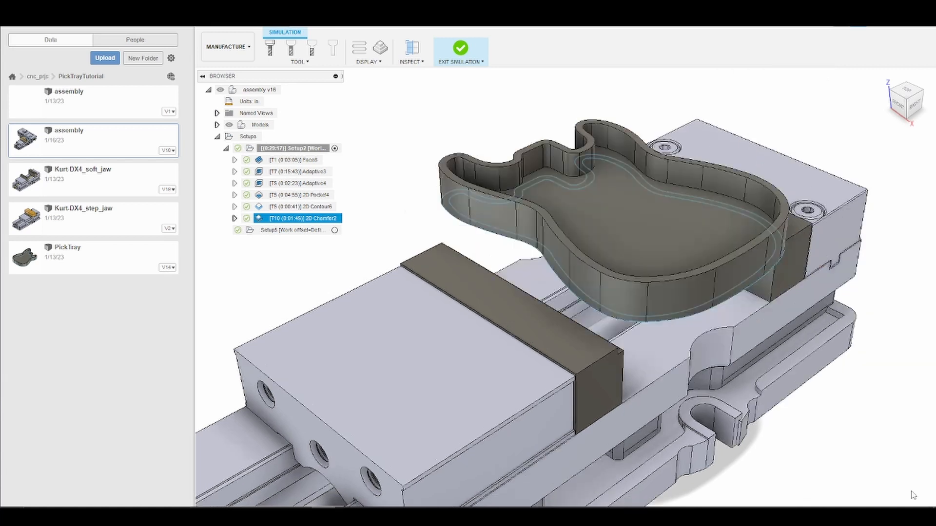